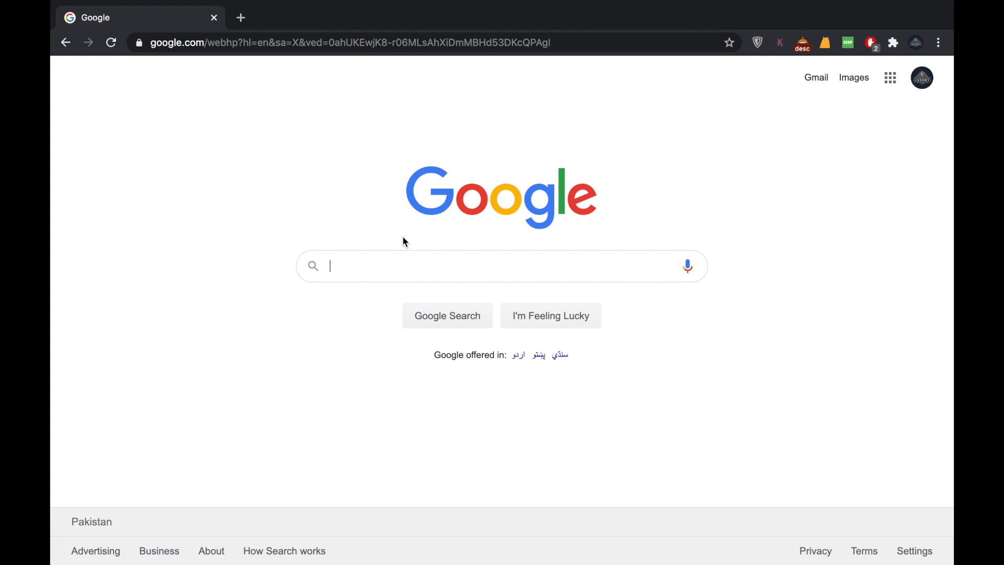
# Go to youtube.com and open YouTube Studio for the signed-in channel
pyautogui.click(328, 41)
pyautogui.write('youtube.com')
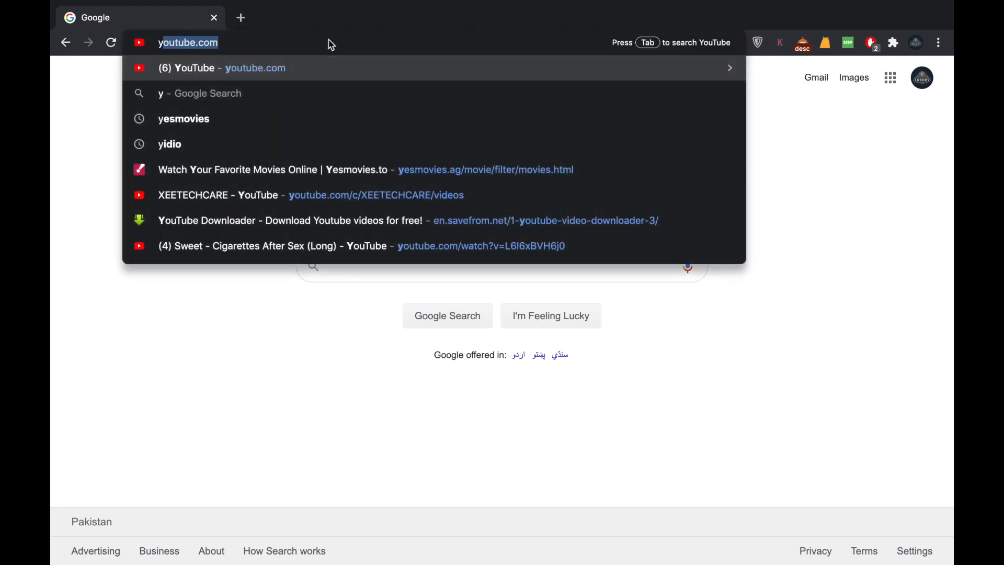
pyautogui.press('Return')
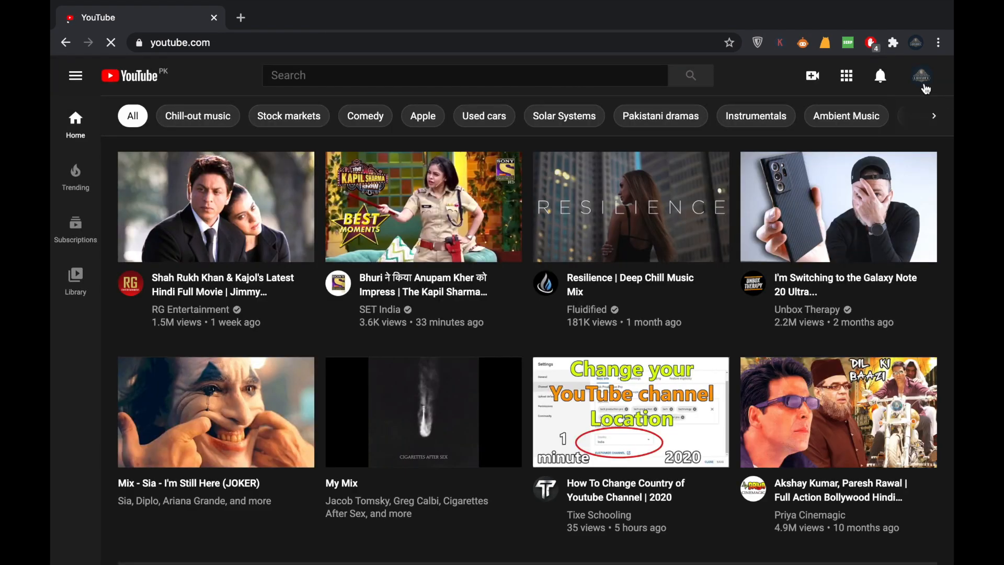
pyautogui.click(925, 84)
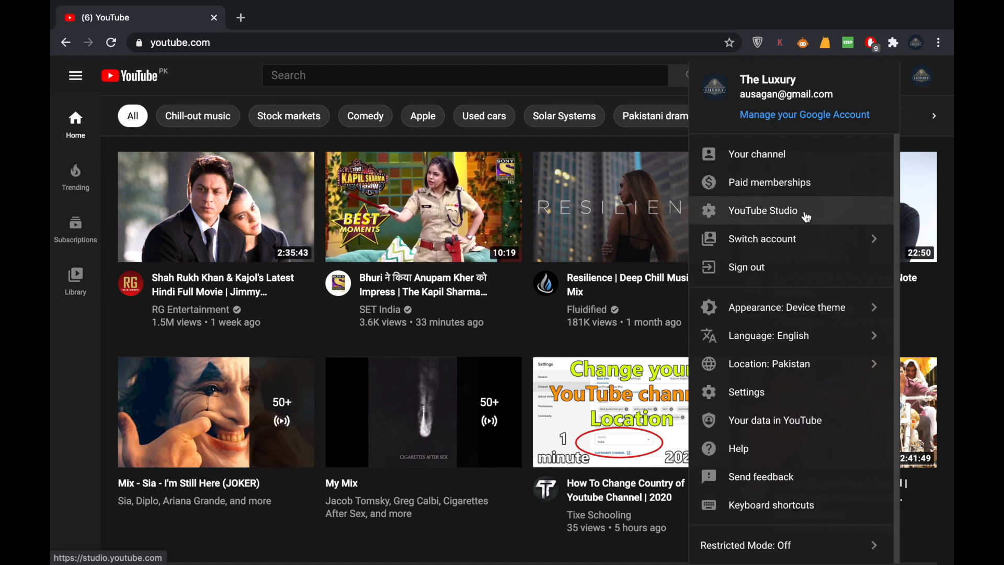
pyautogui.click(808, 216)
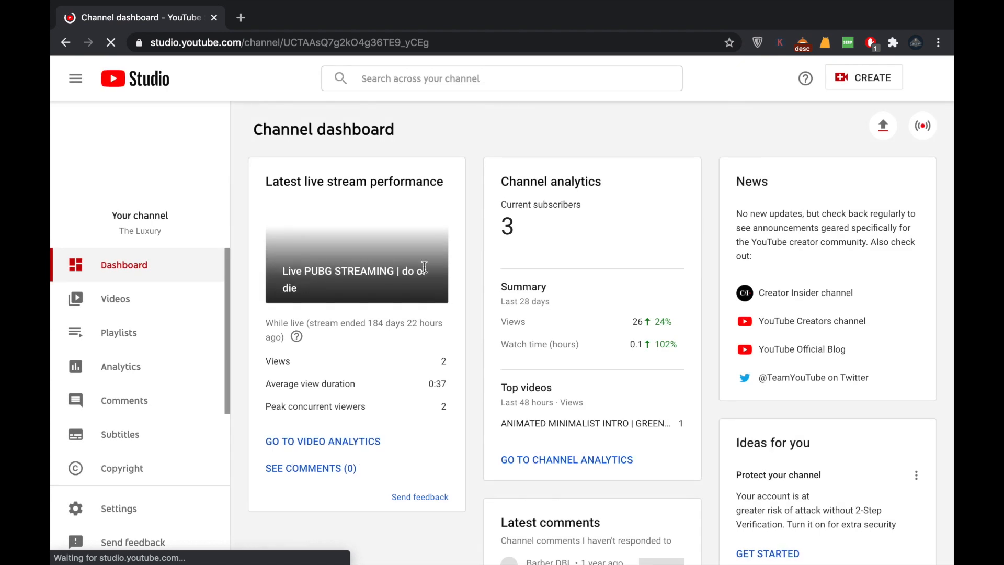
# Open the channel's video "Work Space Meeting Startup Notebook Laptops No Copyright Video" in the video editor
pyautogui.click(125, 309)
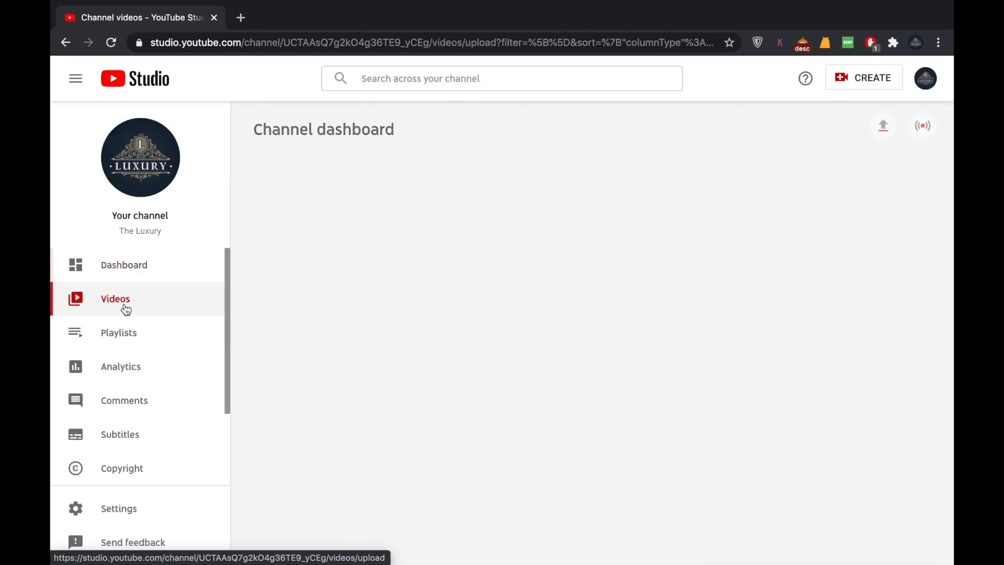
pyautogui.scroll(-2, 489, 387)
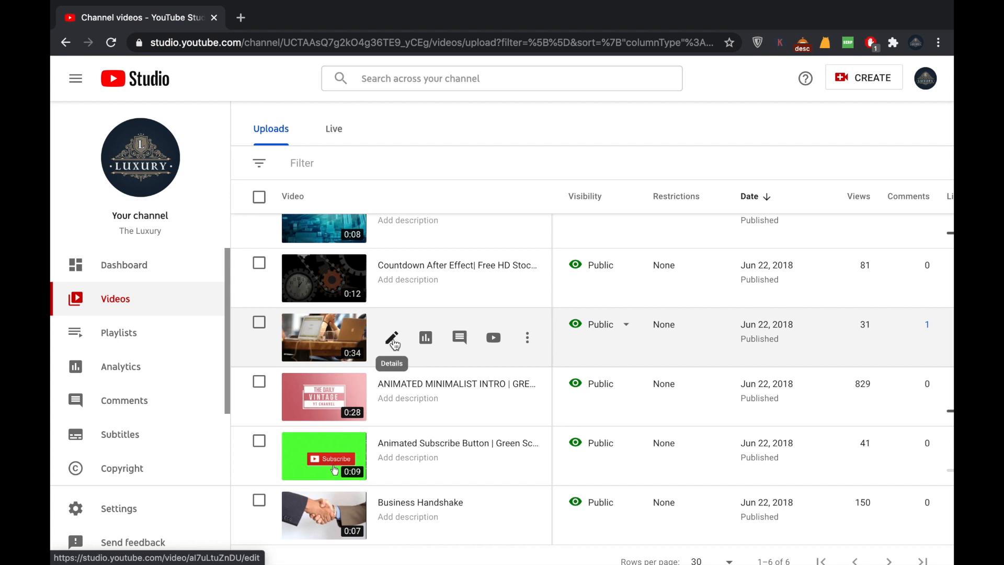
pyautogui.click(392, 339)
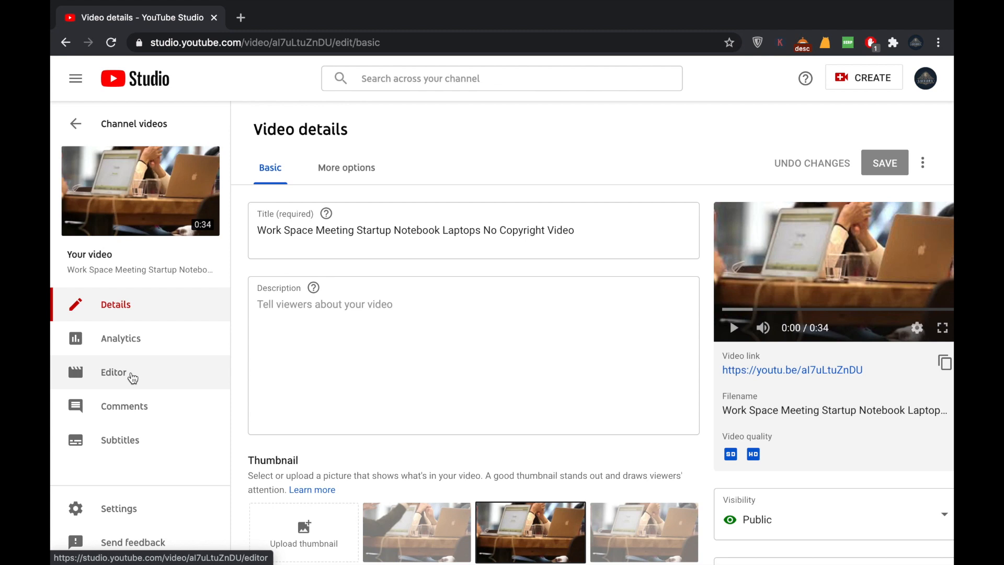
pyautogui.click(132, 378)
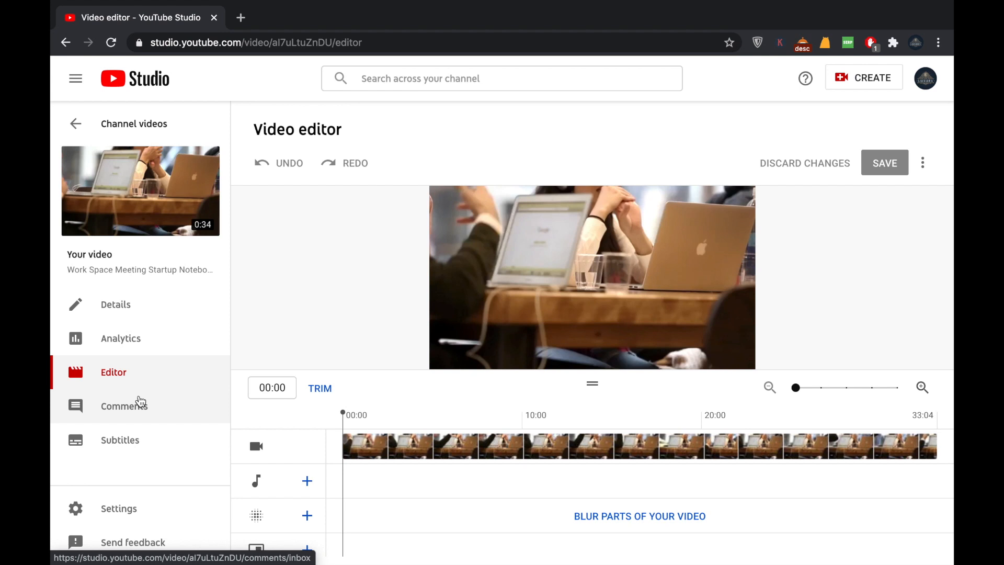
# Open the audio track library for the video and place the playhead at 09:28
pyautogui.click(434, 485)
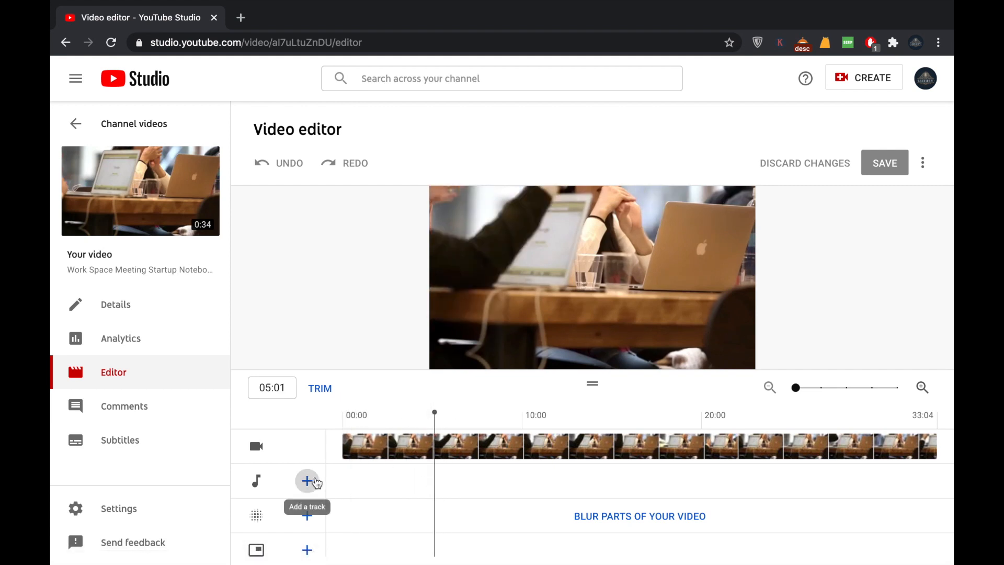
pyautogui.click(308, 481)
pyautogui.click(525, 480)
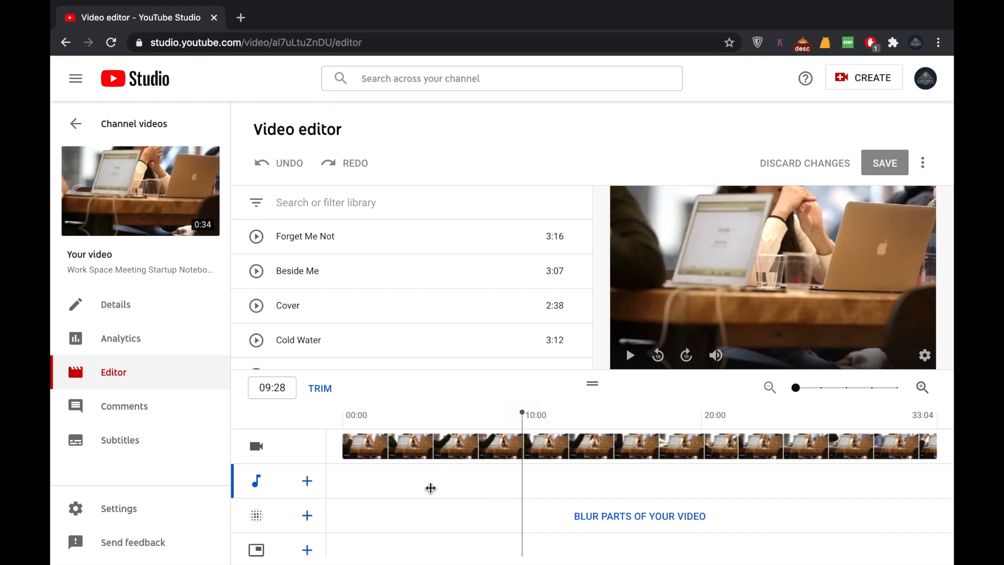
pyautogui.click(631, 518)
pyautogui.click(619, 470)
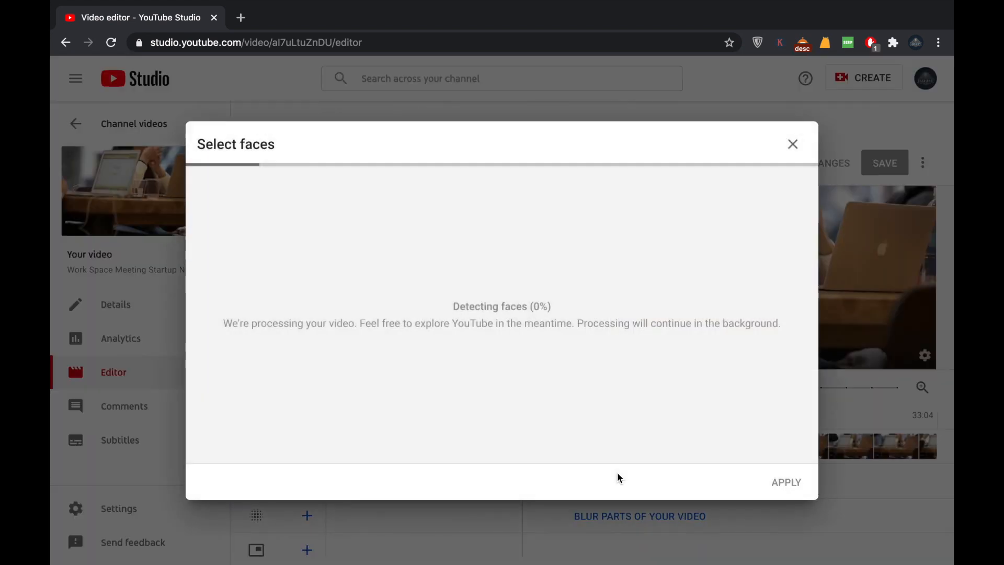
pyautogui.click(793, 145)
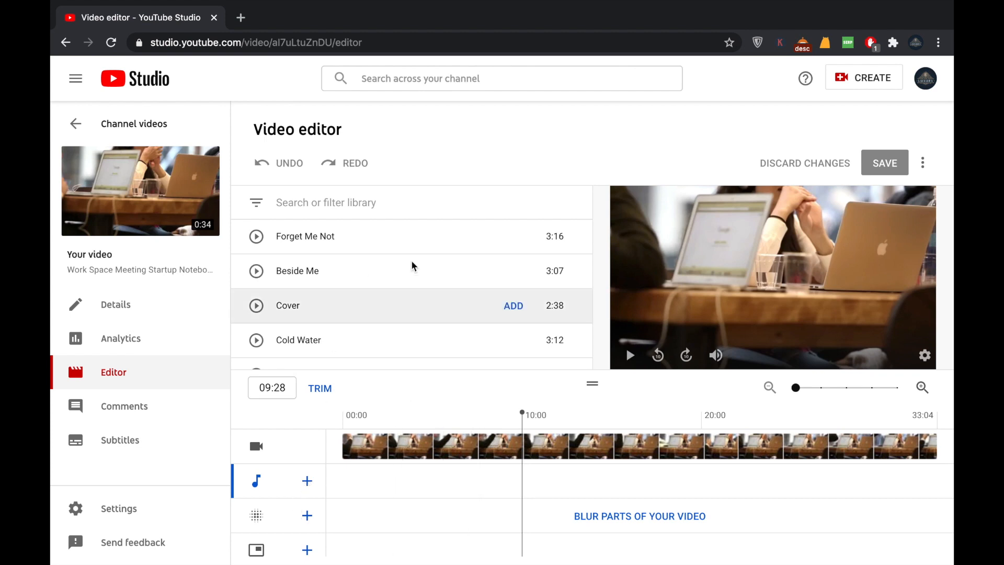
# Add the Forget Me Not audio track to the video, then undo, redo and undo the addition
pyautogui.click(520, 239)
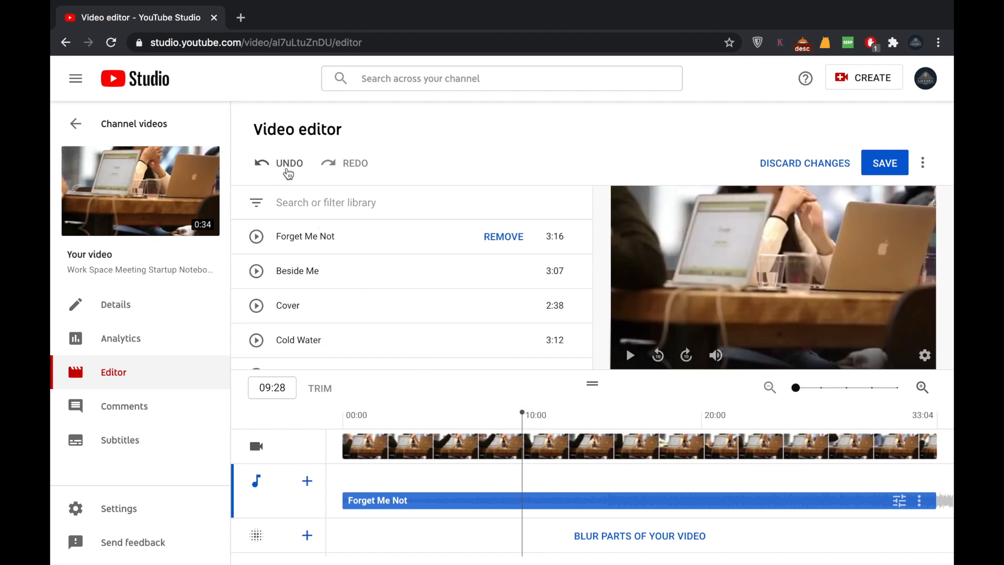
pyautogui.click(285, 169)
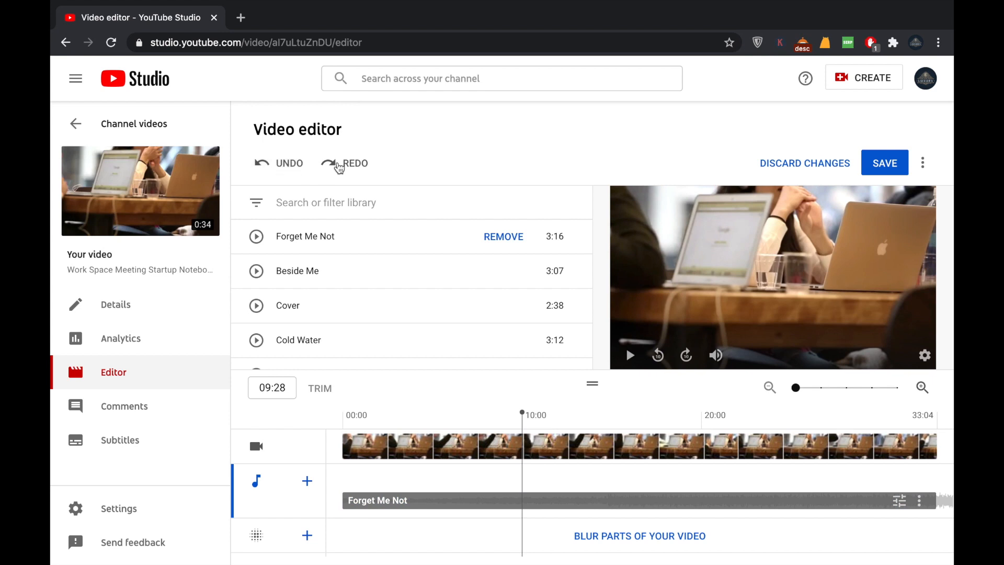
pyautogui.click(328, 166)
pyautogui.click(283, 164)
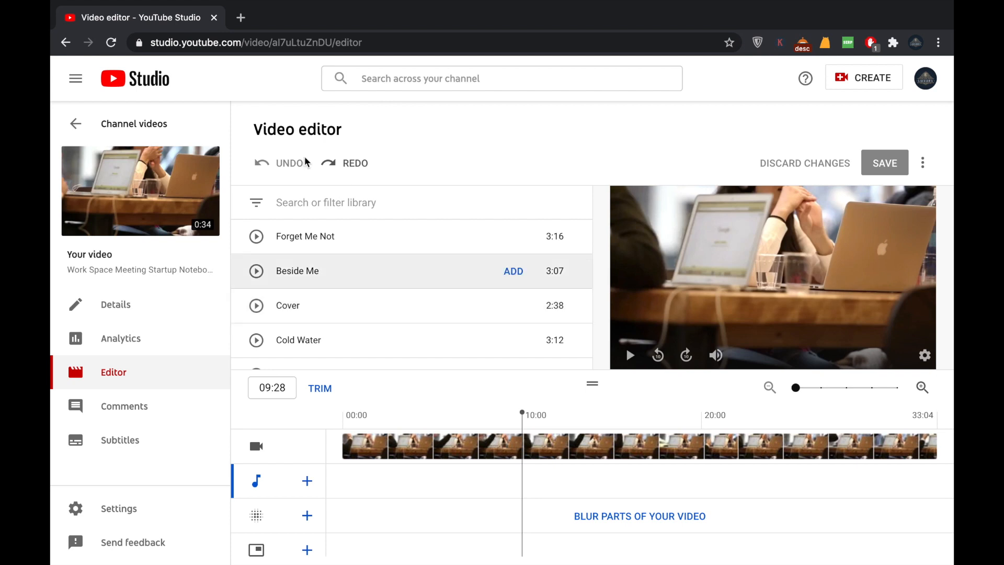
# Trim the video by splitting it at 09:29 and cutting out about one second after the split, and preview the trim
pyautogui.moveTo(382, 253)
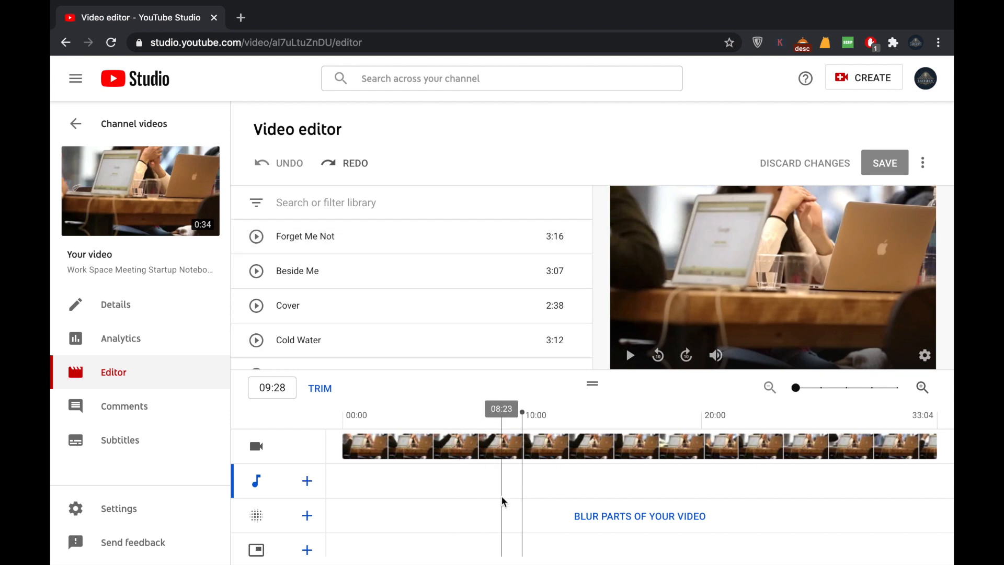
pyautogui.scroll(-1, 533, 479)
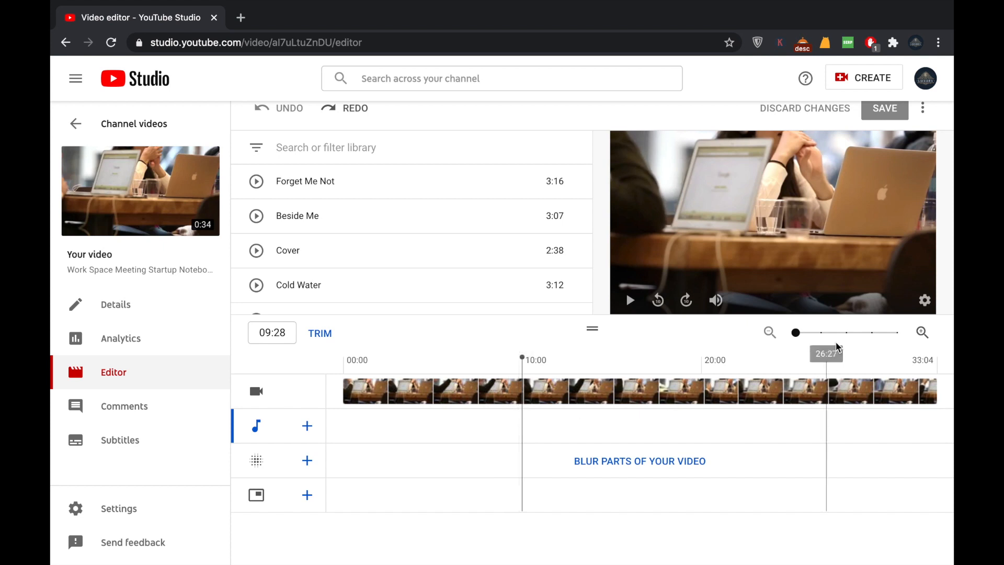
pyautogui.moveTo(795, 333)
pyautogui.mouseDown()
pyautogui.moveTo(912, 335)
pyautogui.moveTo(800, 339)
pyautogui.mouseUp()
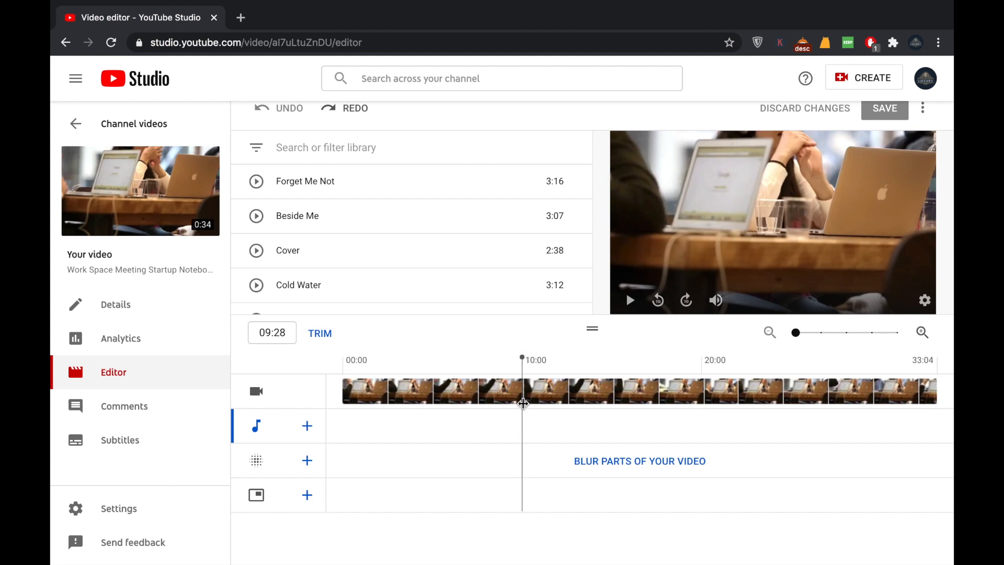
pyautogui.click(320, 333)
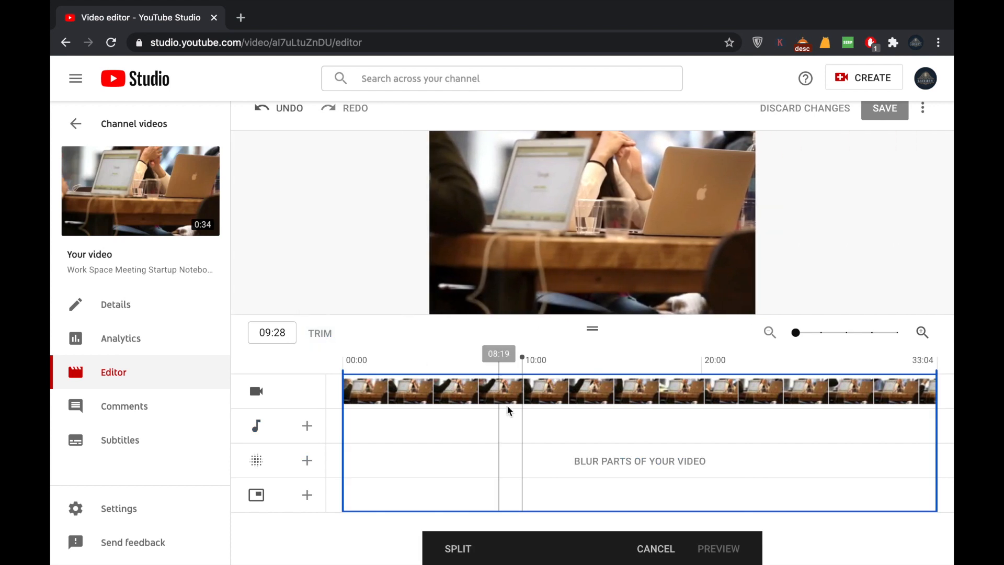
pyautogui.moveTo(524, 405); pyautogui.dragTo(524, 401)
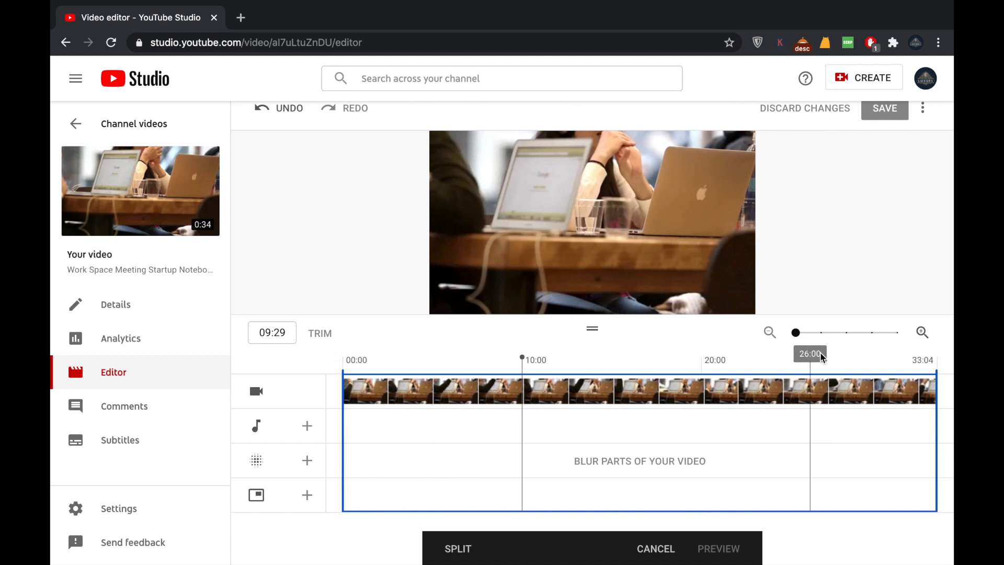
pyautogui.click(828, 333)
pyautogui.click(843, 333)
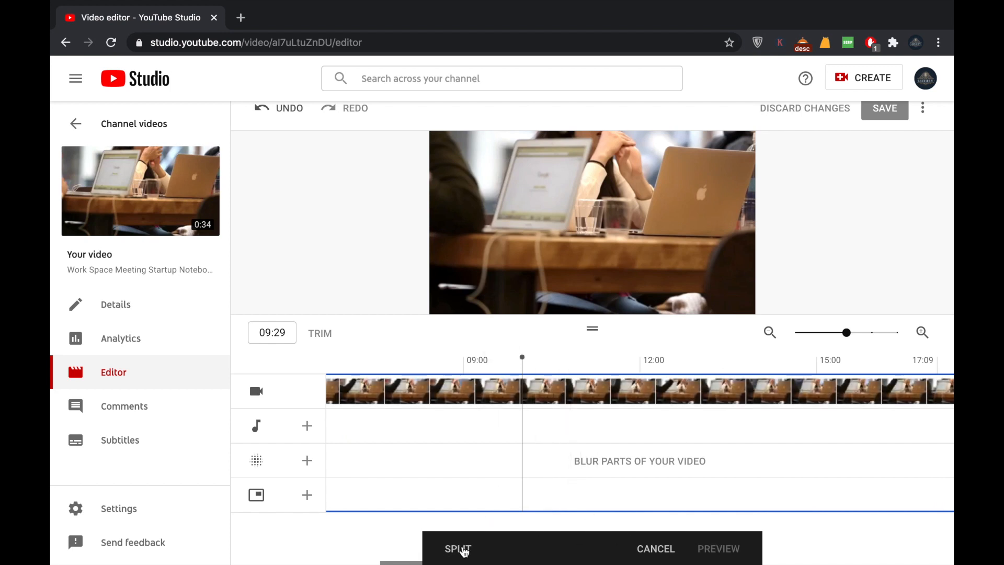
pyautogui.click(464, 551)
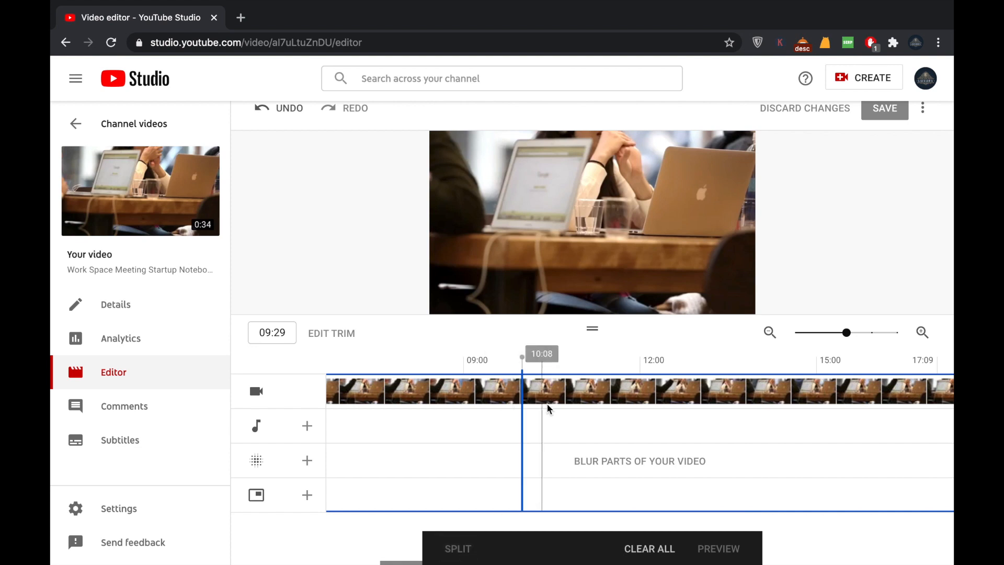
pyautogui.moveTo(523, 403); pyautogui.dragTo(587, 404)
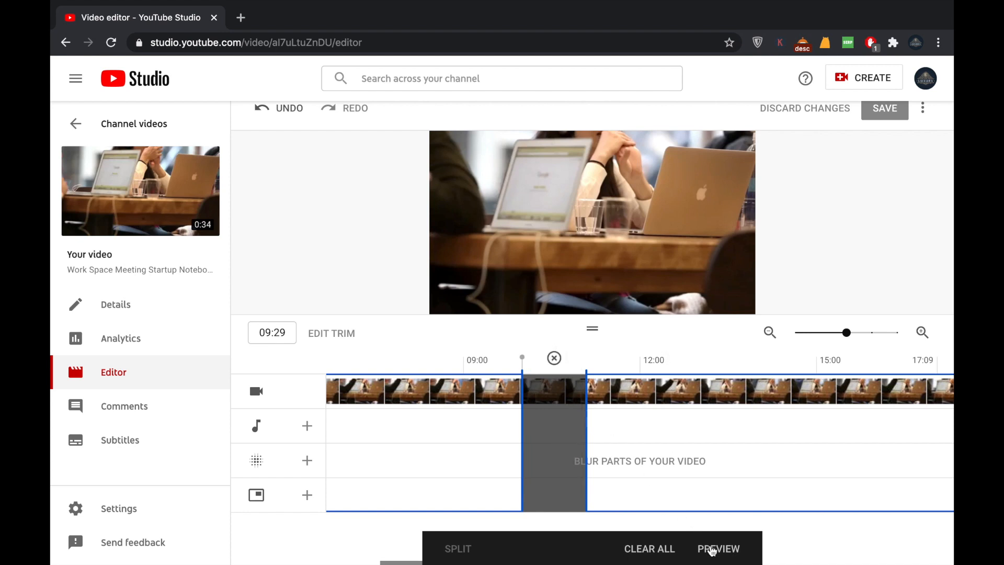
pyautogui.click(712, 549)
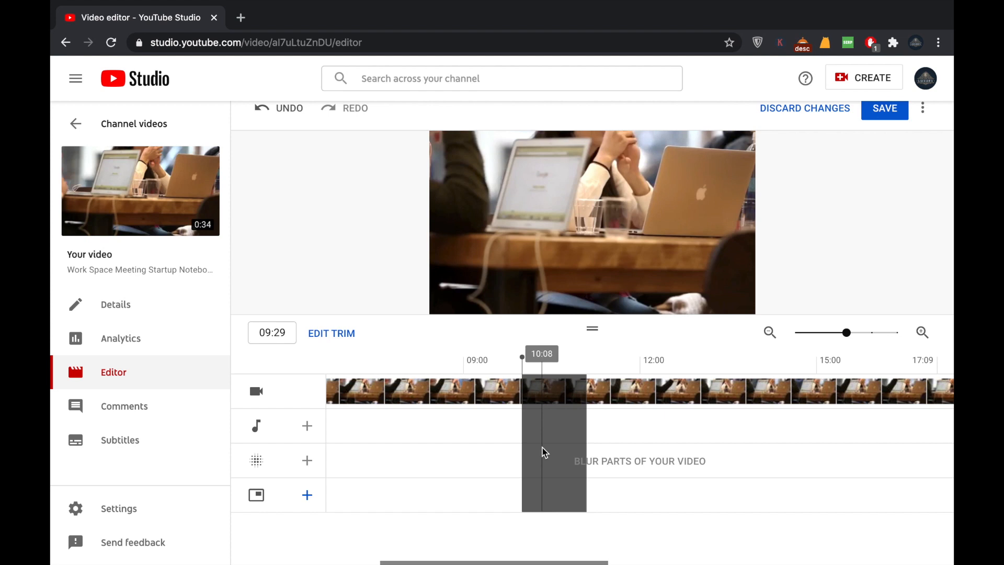
# Undo the previewed trim, including the cut section and the split
pyautogui.click(293, 108)
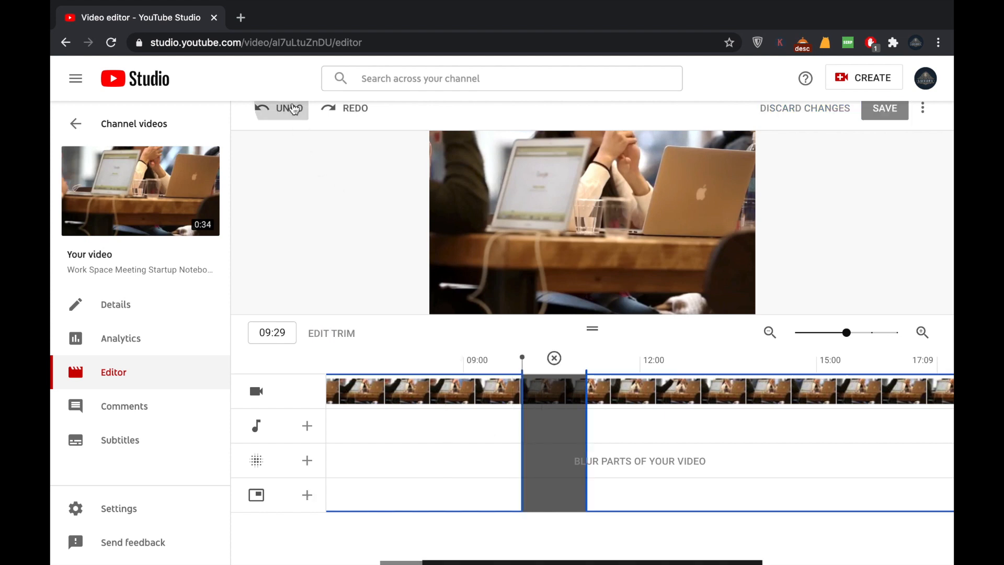
pyautogui.click(293, 108)
pyautogui.click(293, 108)
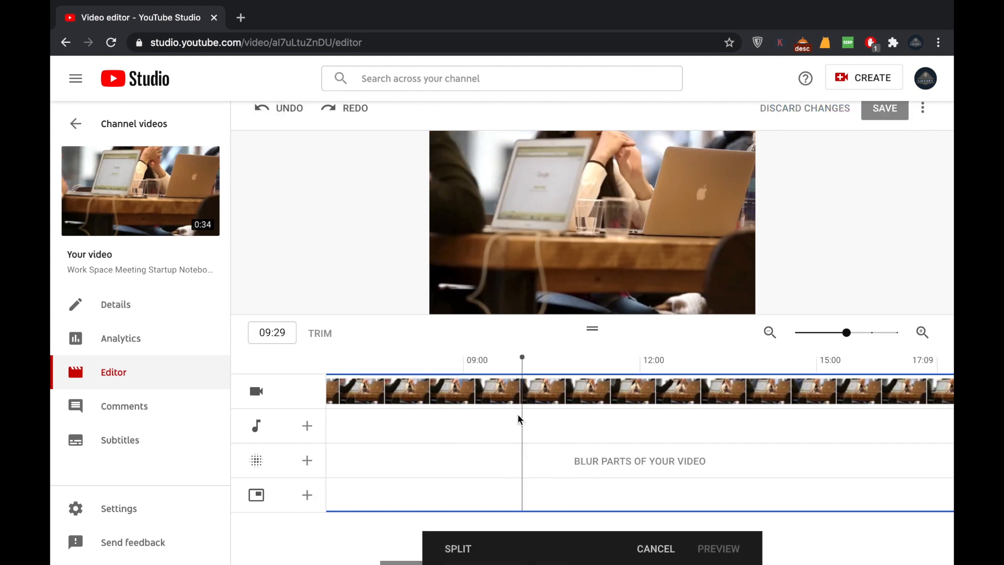
# Split the video again at 09:29 and mark about one second after it for removal, then undo the whole trim
pyautogui.click(444, 547)
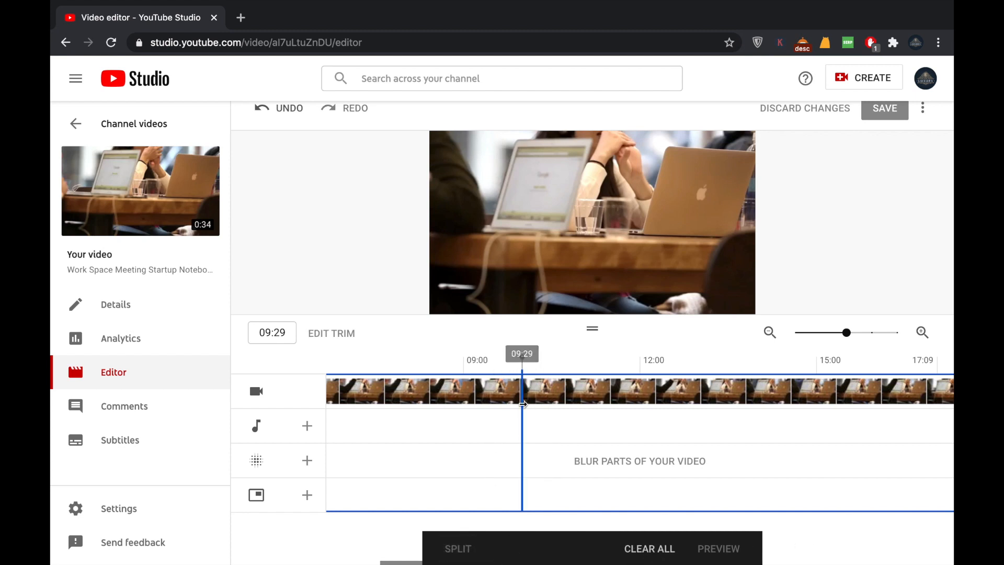
pyautogui.moveTo(523, 405); pyautogui.dragTo(592, 406)
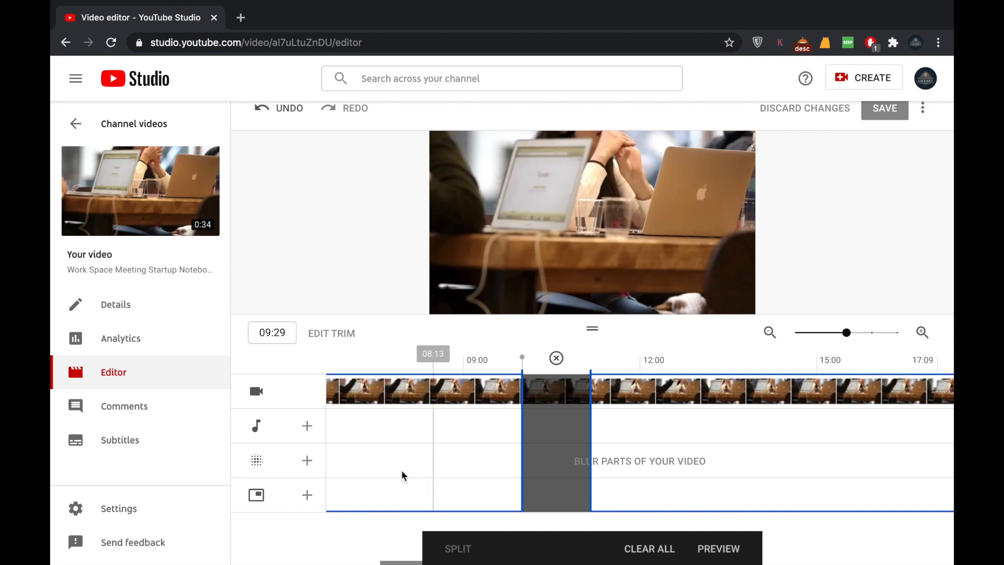
pyautogui.click(291, 112)
pyautogui.click(291, 111)
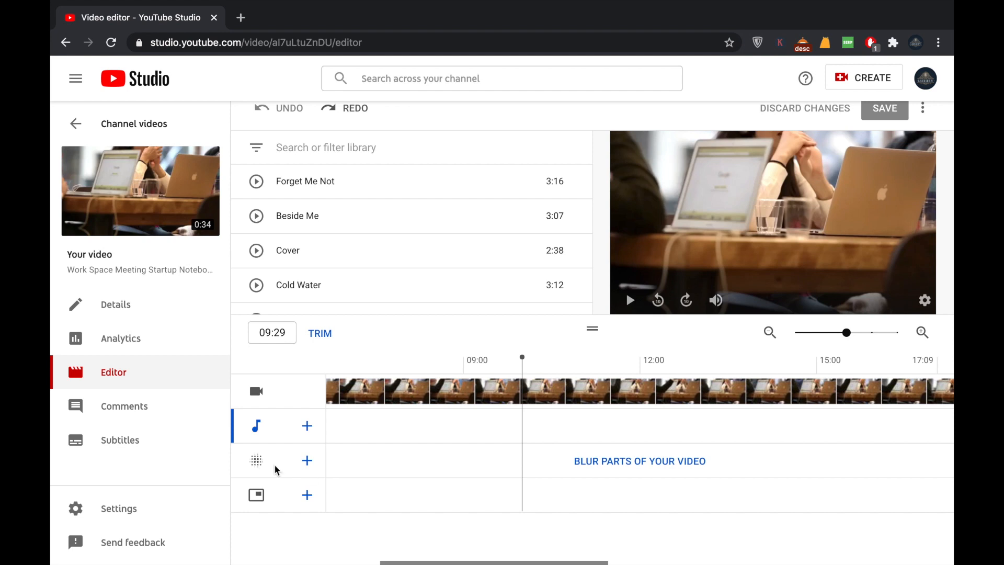
# Add a custom blur to the video and limit its time range to 09:27–14:00
pyautogui.click(308, 460)
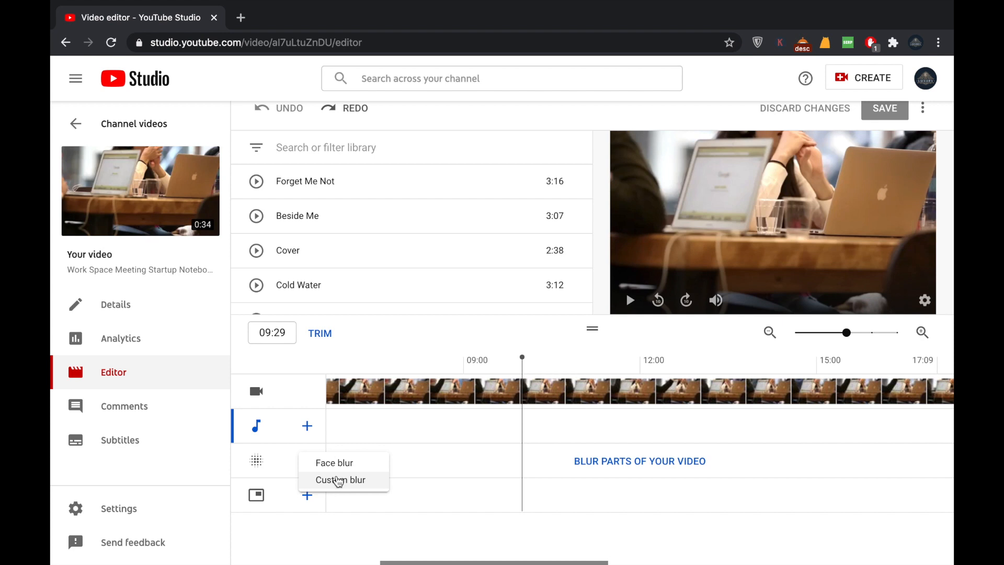
pyautogui.click(338, 481)
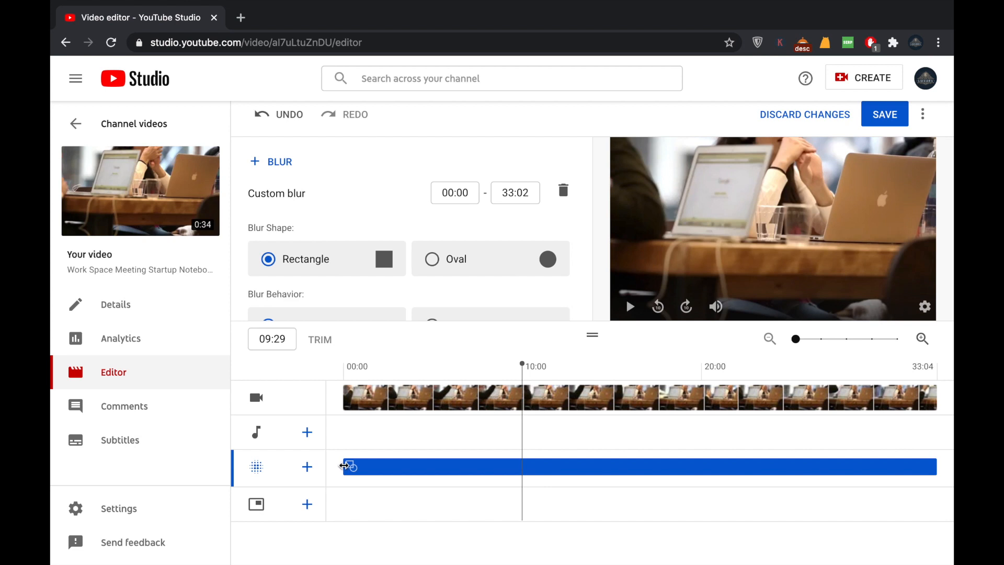
pyautogui.moveTo(382, 469); pyautogui.dragTo(521, 461)
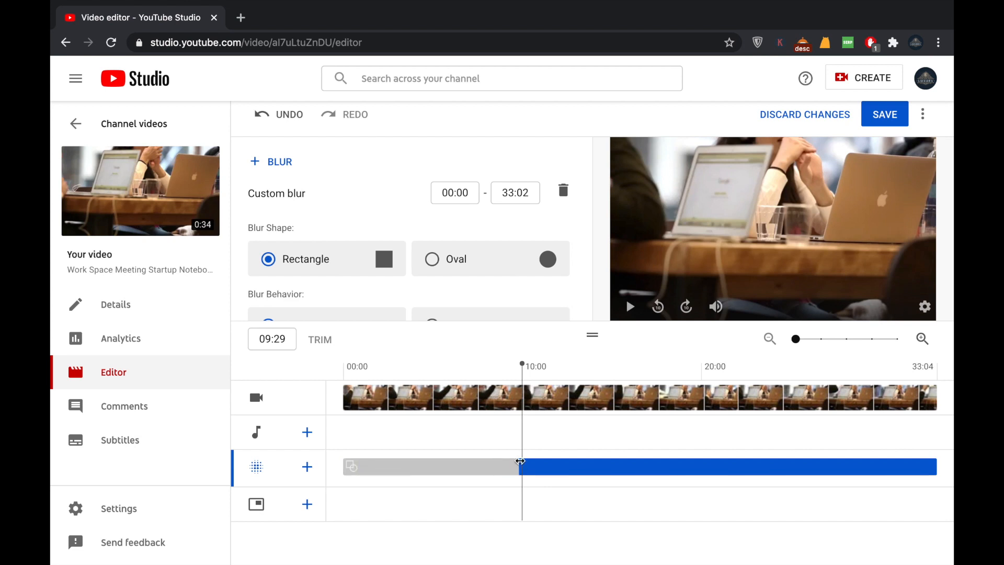
pyautogui.moveTo(925, 476); pyautogui.dragTo(597, 469)
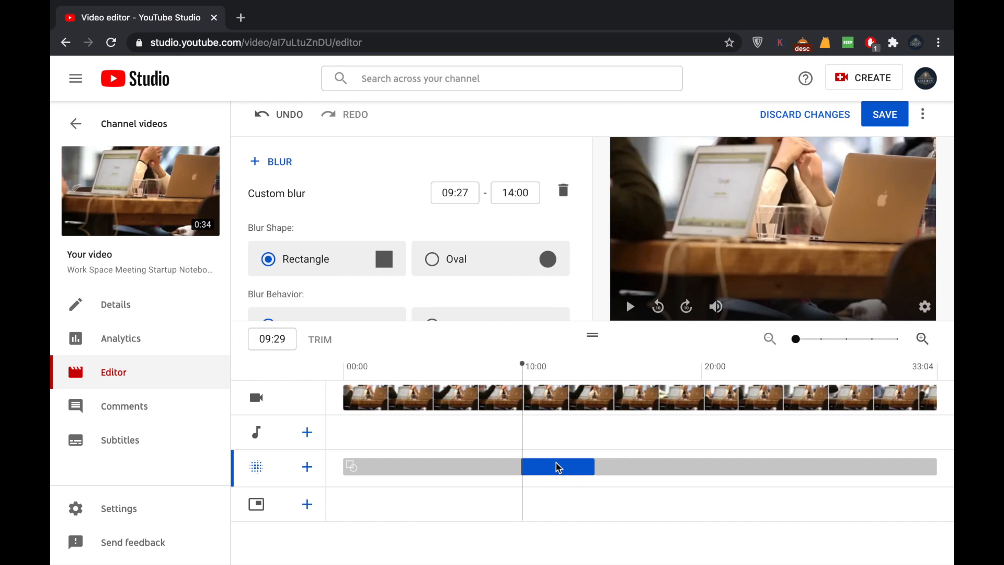
# Choose the Rectangle shape for the custom blur and move the playhead to 11:17 within the blurred range
pyautogui.click(383, 267)
pyautogui.click(552, 442)
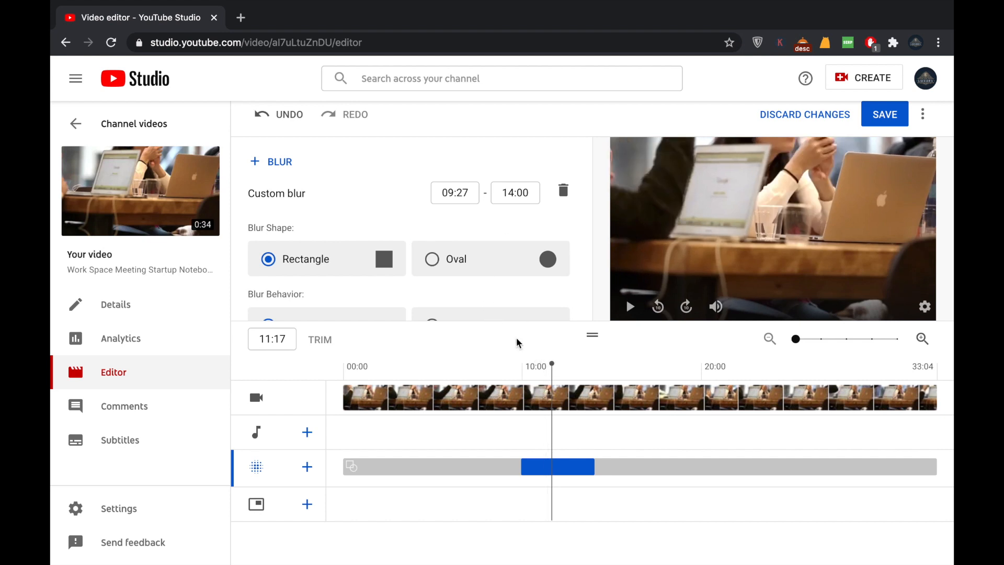
pyautogui.scroll(-1, 518, 343)
pyautogui.scroll(-1, 345, 285)
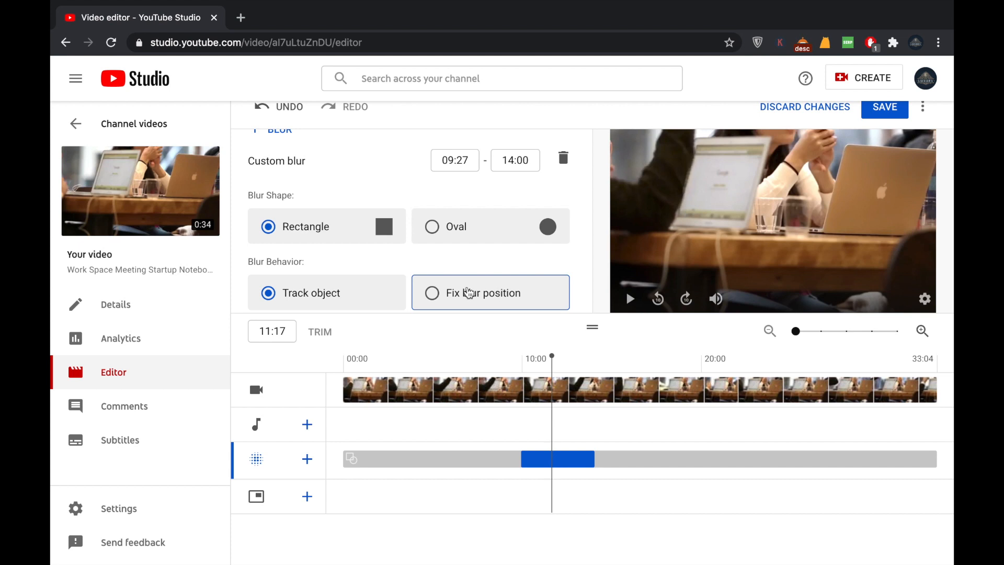
# Play part of the custom blur's time range to preview the effect
pyautogui.click(560, 451)
pyautogui.press('space')
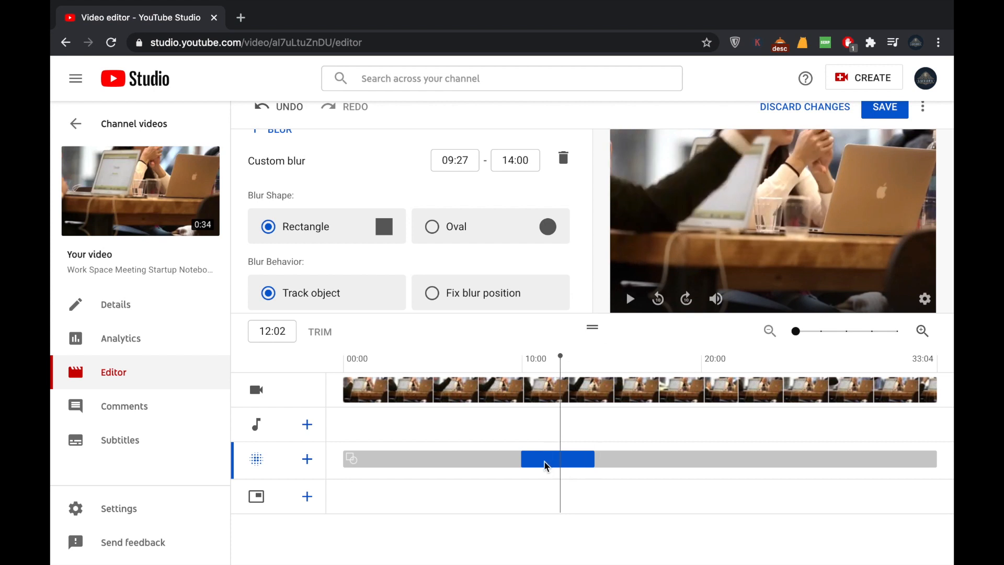
pyautogui.press('space')
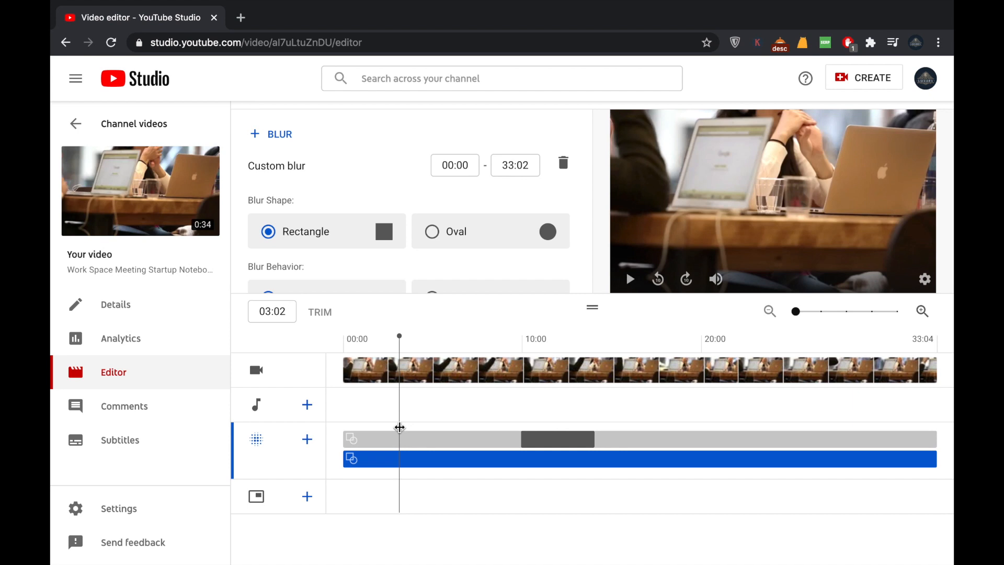
# Undo all the blur changes so that no custom blur is left on the video
pyautogui.scroll(2, 282, 210)
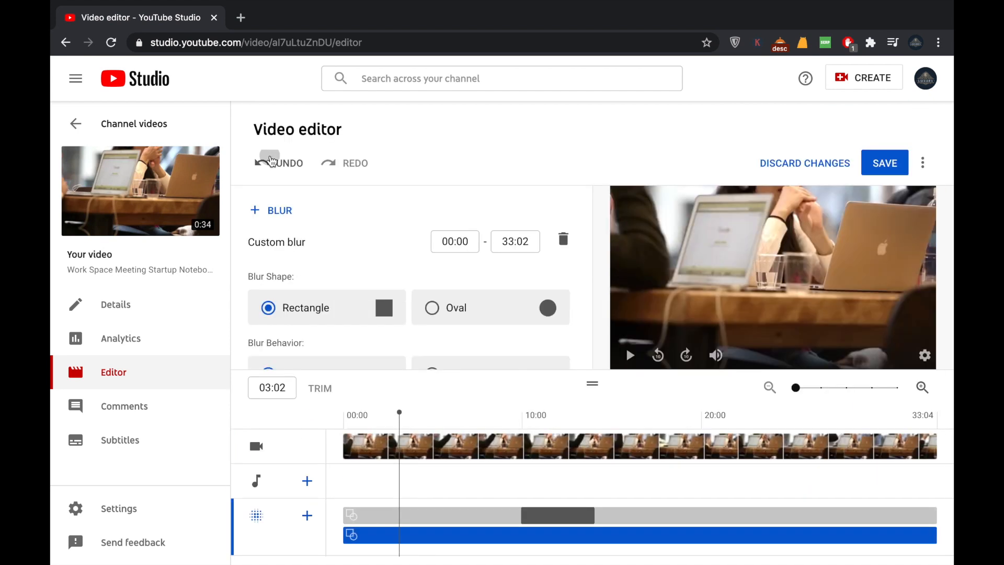
pyautogui.click(272, 160)
pyautogui.click(272, 160)
pyautogui.click(271, 160)
pyautogui.click(271, 160)
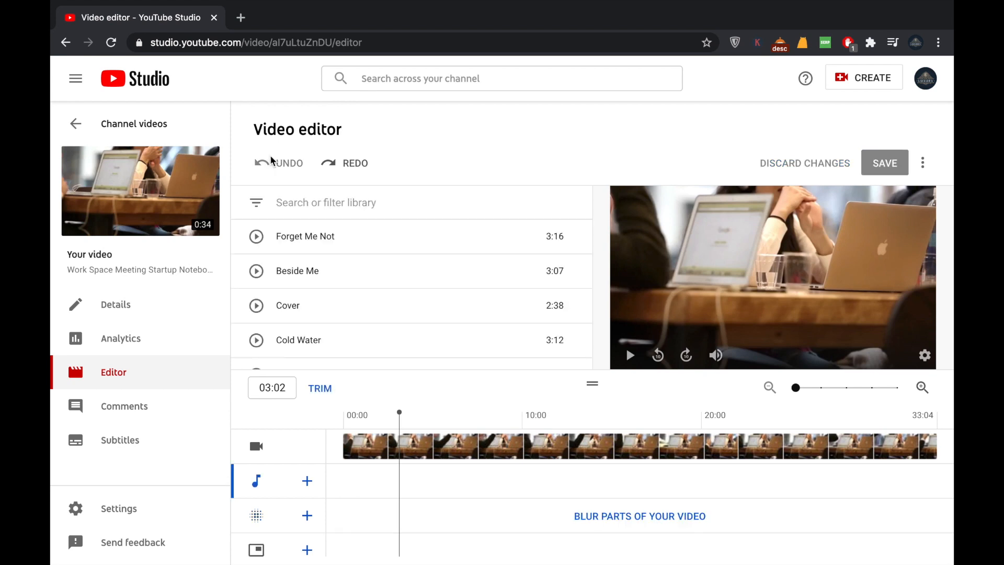
# Add the track "Forget Me Not" and shorten its clip to span about 7 to 12.5 seconds on the timeline
pyautogui.scroll(-1, 352, 483)
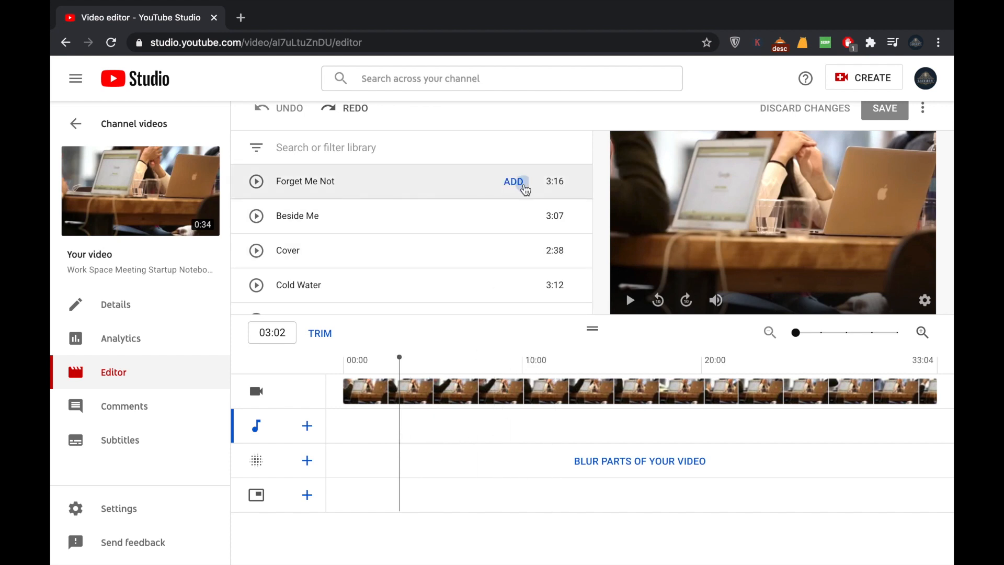
pyautogui.click(523, 189)
pyautogui.moveTo(344, 447); pyautogui.dragTo(473, 447)
pyautogui.moveTo(940, 454); pyautogui.dragTo(570, 453)
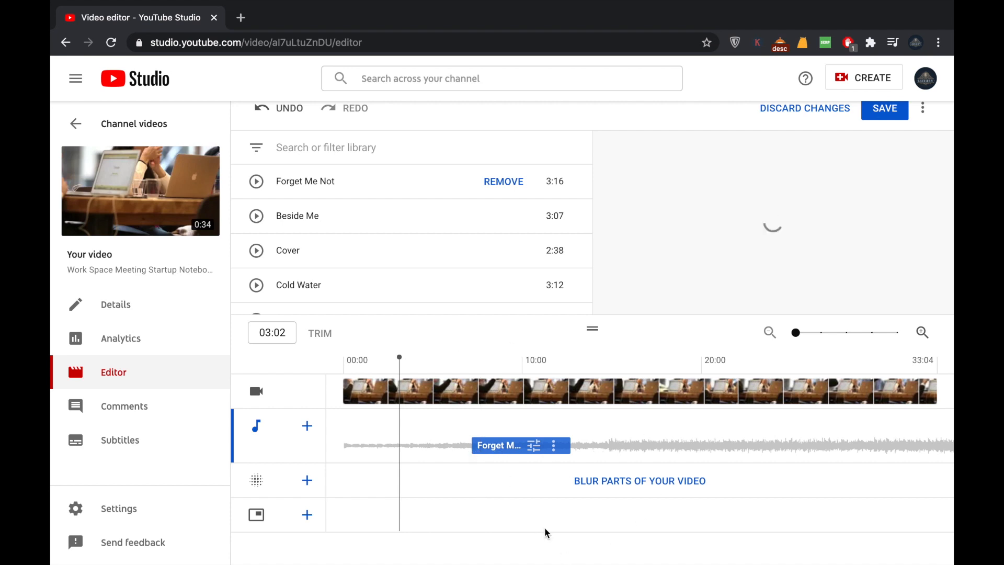
# Replace the shortened "Forget Me Not" clip with a full-length one and lower its mix level
pyautogui.click(502, 182)
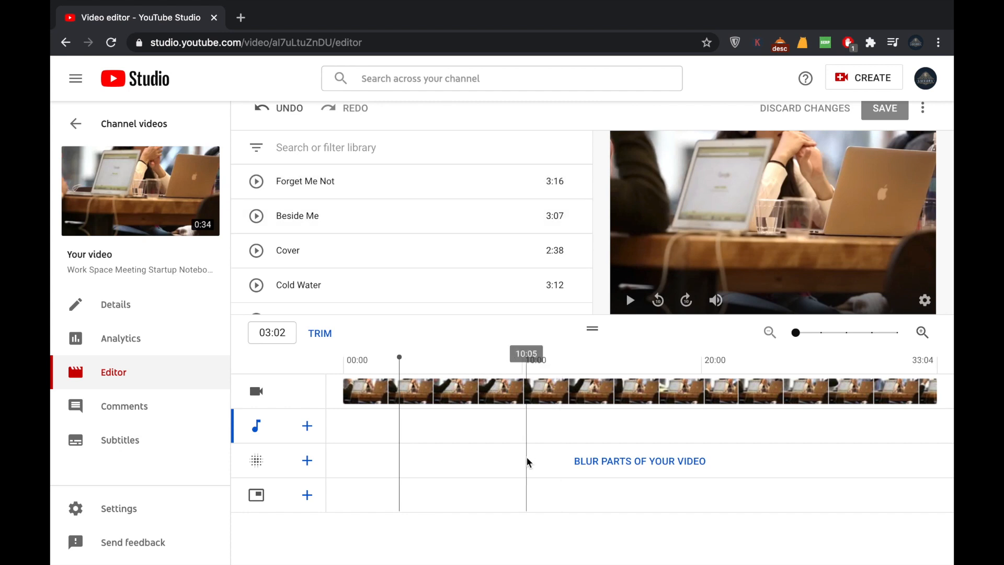
pyautogui.click(510, 181)
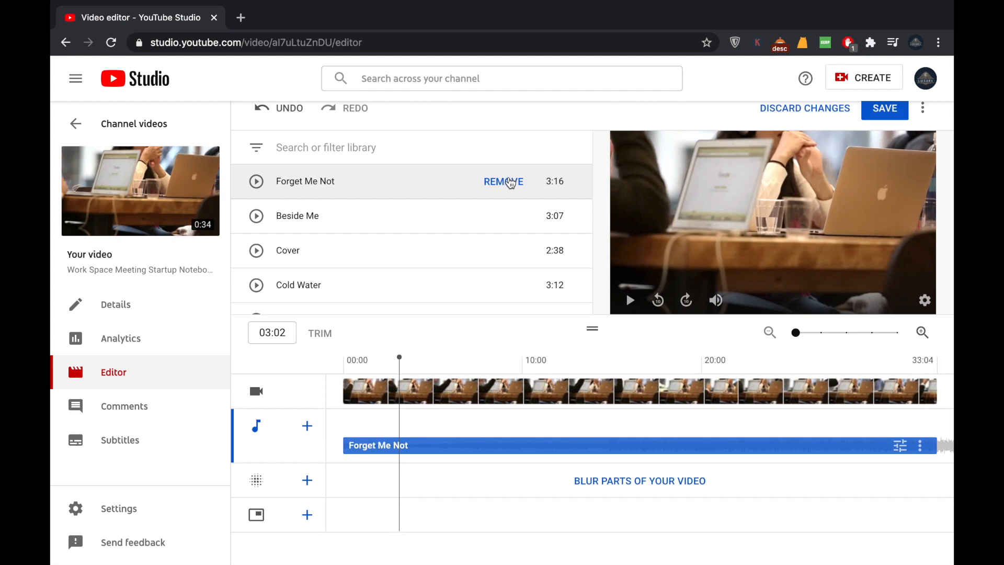
pyautogui.click(898, 446)
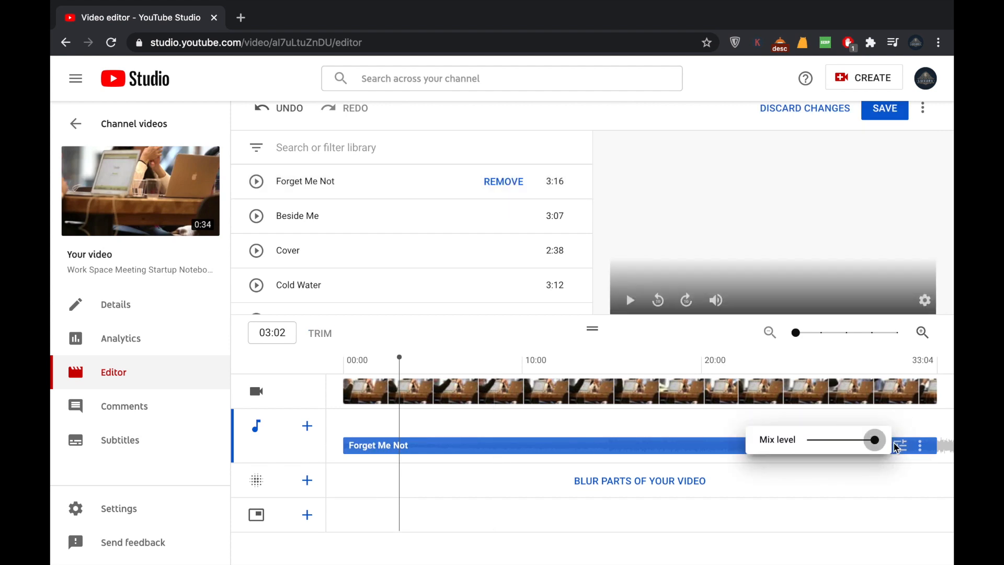
pyautogui.moveTo(877, 443); pyautogui.dragTo(822, 440)
pyautogui.click(823, 441)
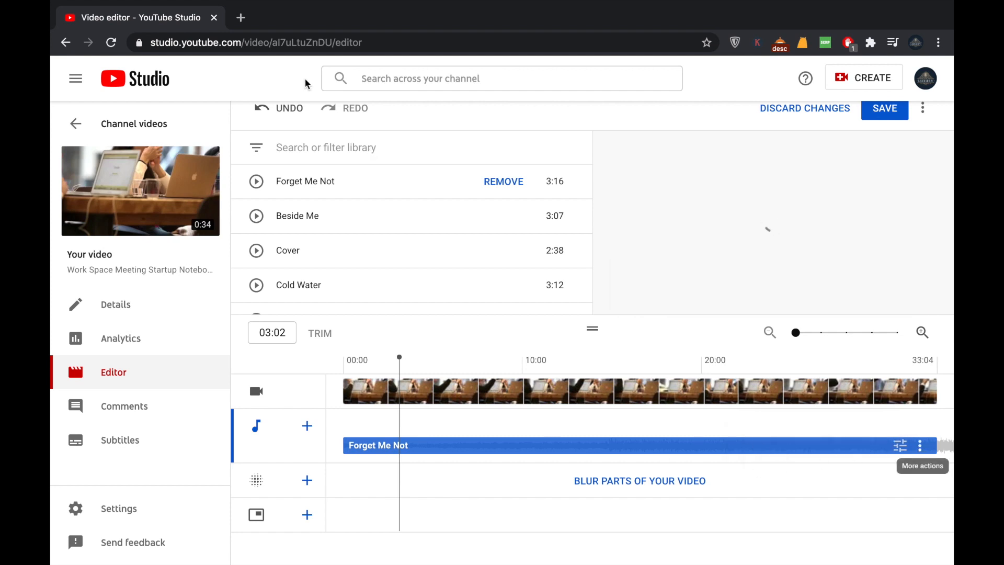
# Undo all the audio changes, including the added music track
pyautogui.click(278, 111)
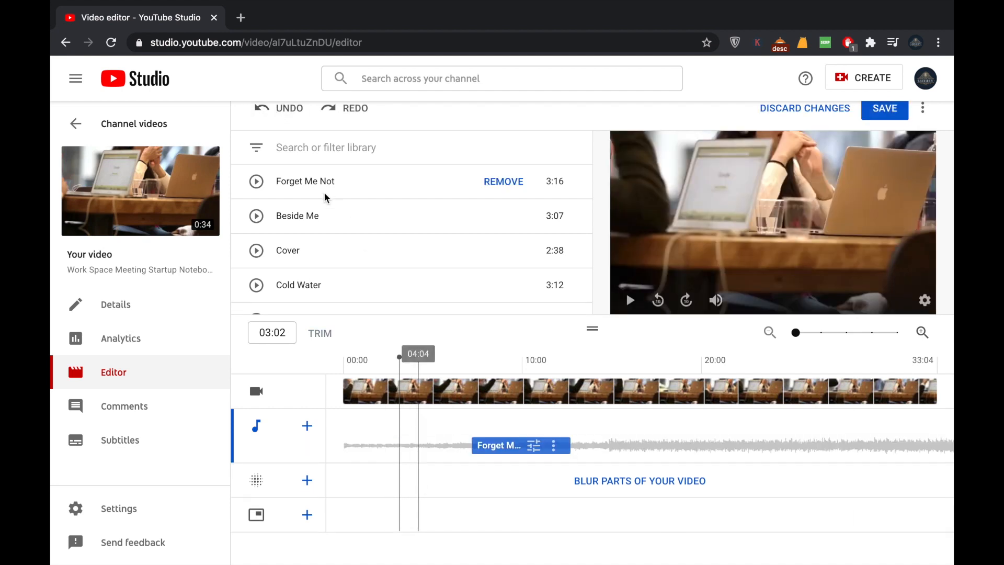
pyautogui.click(278, 116)
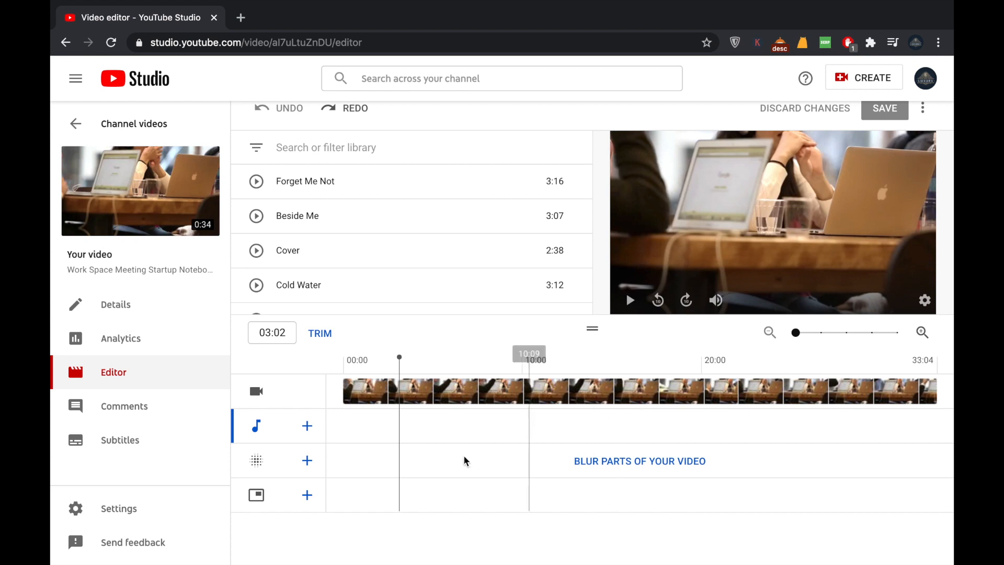
# Add a Video element to the end screen and set it to start at 24:24
pyautogui.click(308, 495)
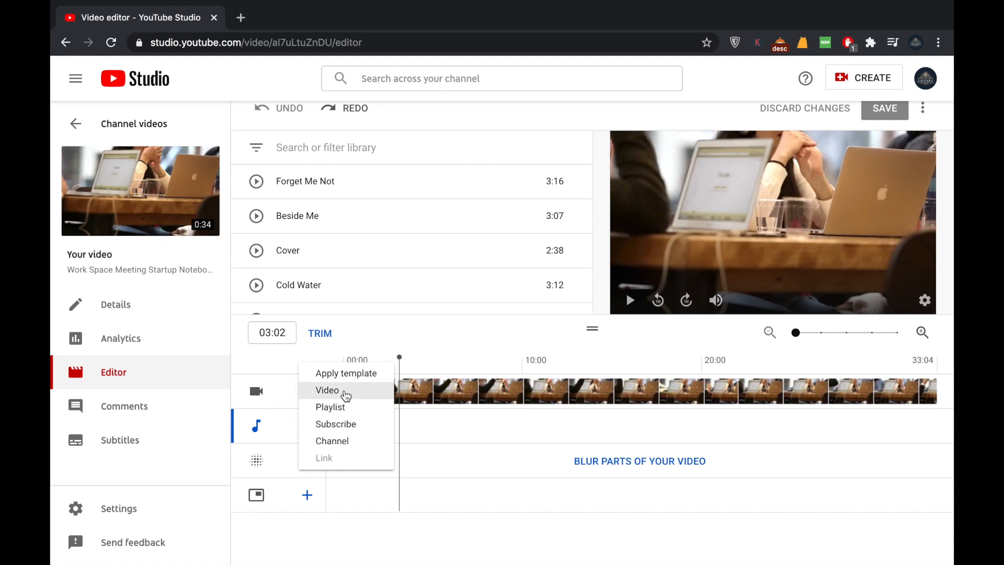
pyautogui.click(346, 396)
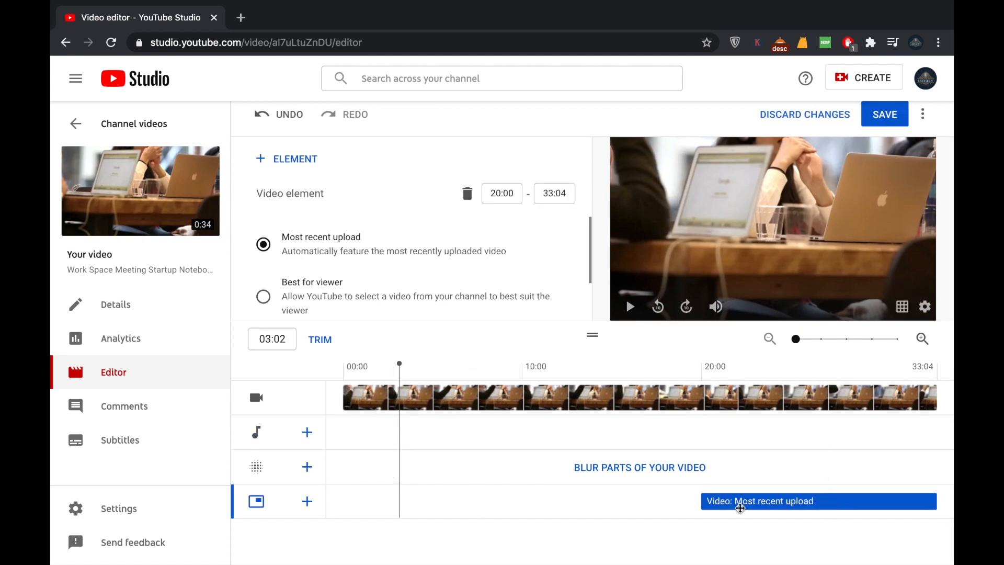
pyautogui.moveTo(702, 501); pyautogui.dragTo(839, 502)
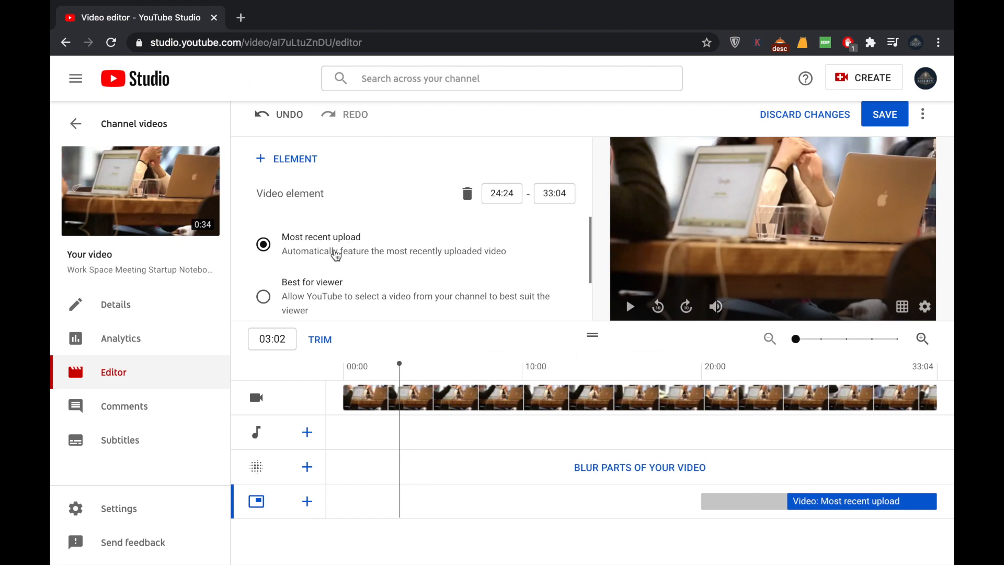
# Set the end screen element to feature the specific video "Computer Technology Electronics Motherboard" from the channel's own videos
pyautogui.scroll(-1, 320, 262)
pyautogui.scroll(-1, 314, 279)
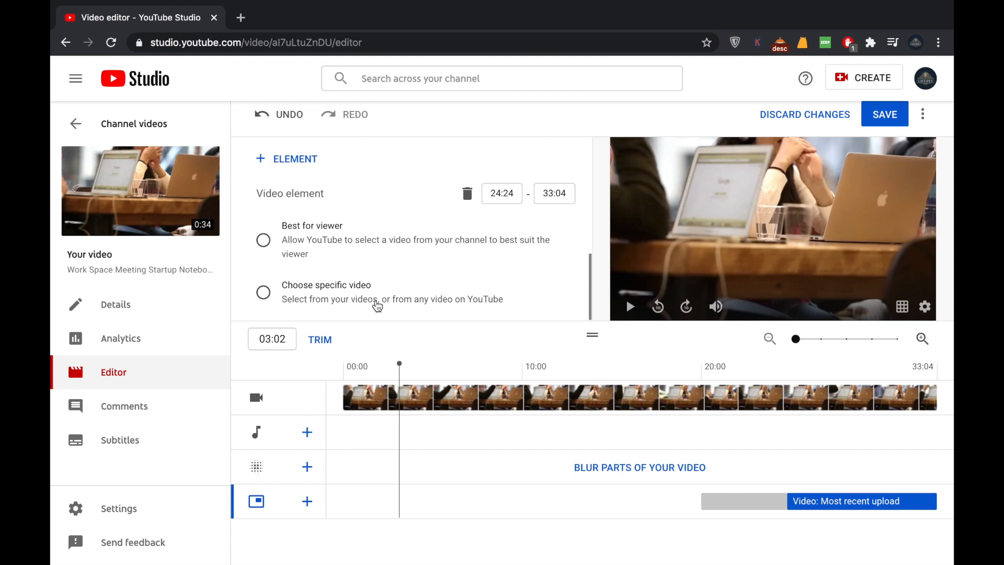
pyautogui.click(316, 292)
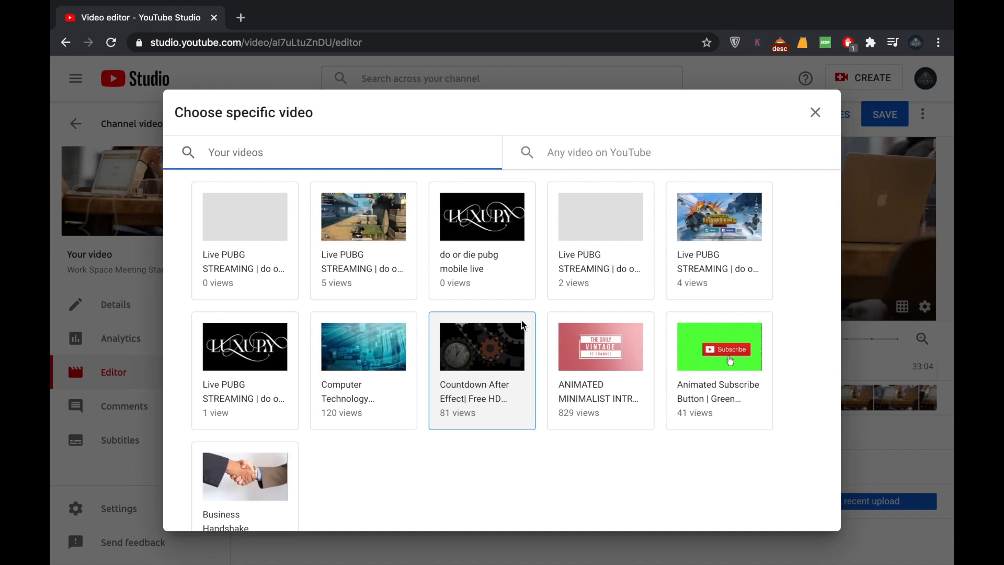
pyautogui.click(370, 386)
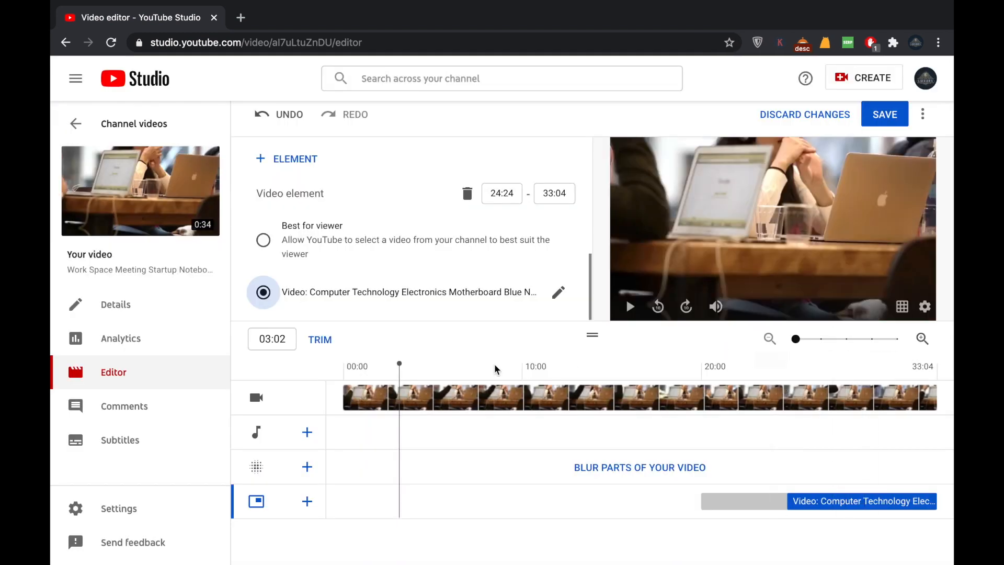
# Play the video from about 24 seconds to 29:04 to preview the end screen element
pyautogui.click(775, 480)
pyautogui.press('space')
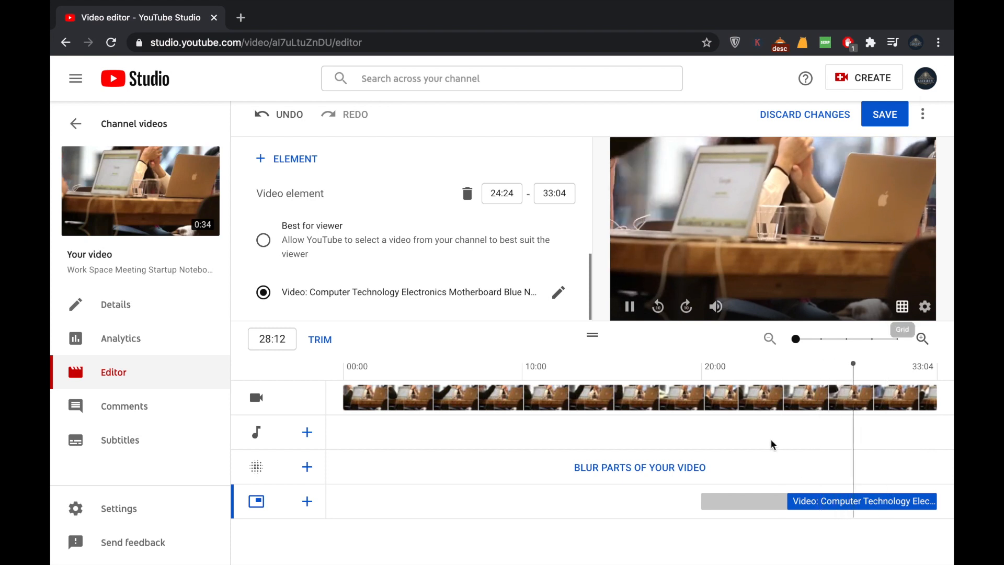
pyautogui.press('space')
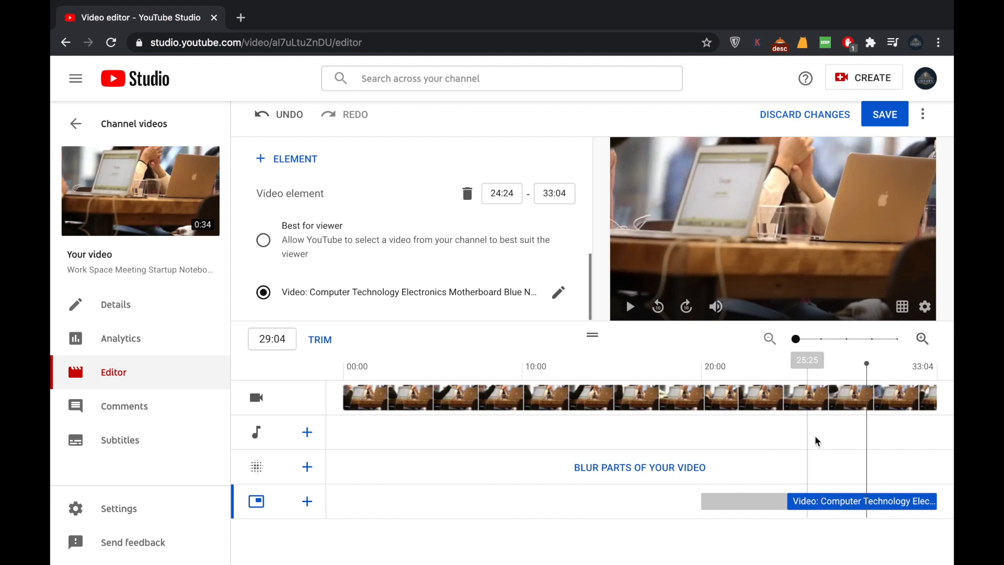